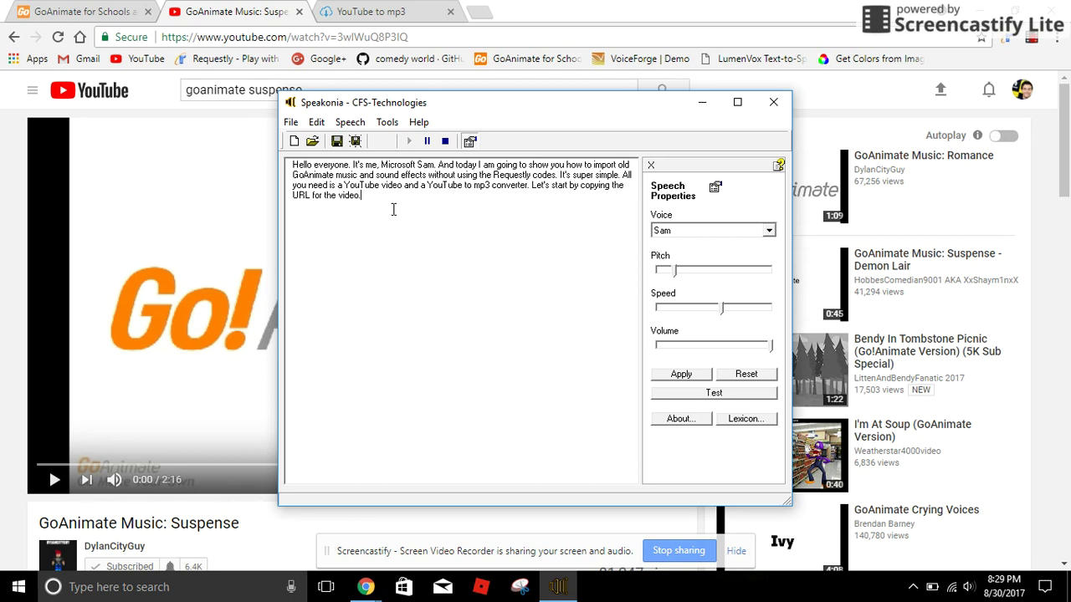
- Copy the URL of the "GoAnimate Music: Suspense" YouTube video and convert it to mp3 on the ytmp3.cc page
click(333, 40)
key(ctrl+c)
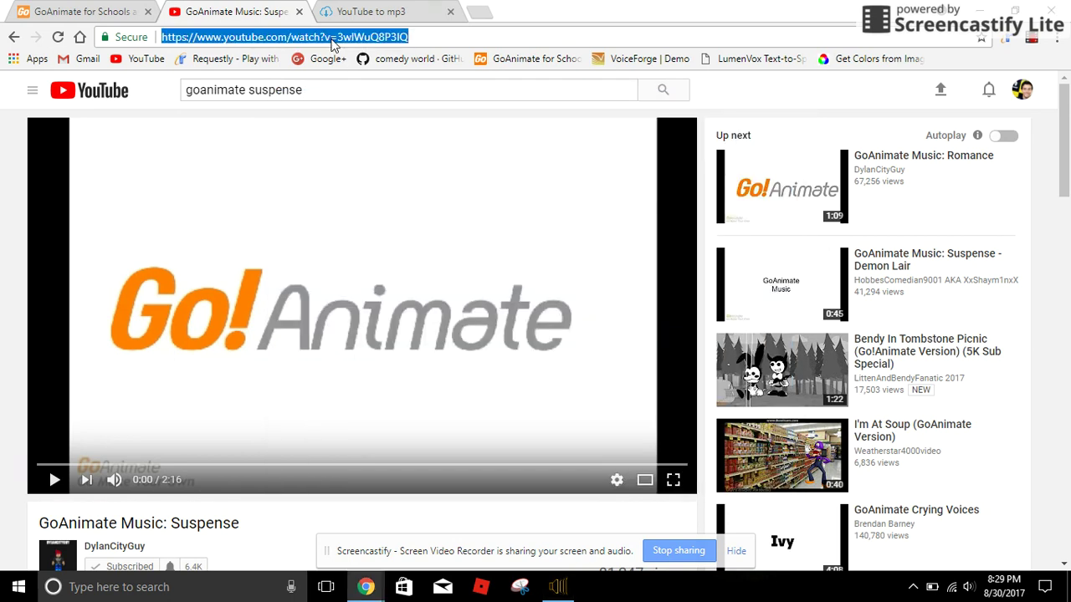
click(378, 11)
key(ctrl+v)
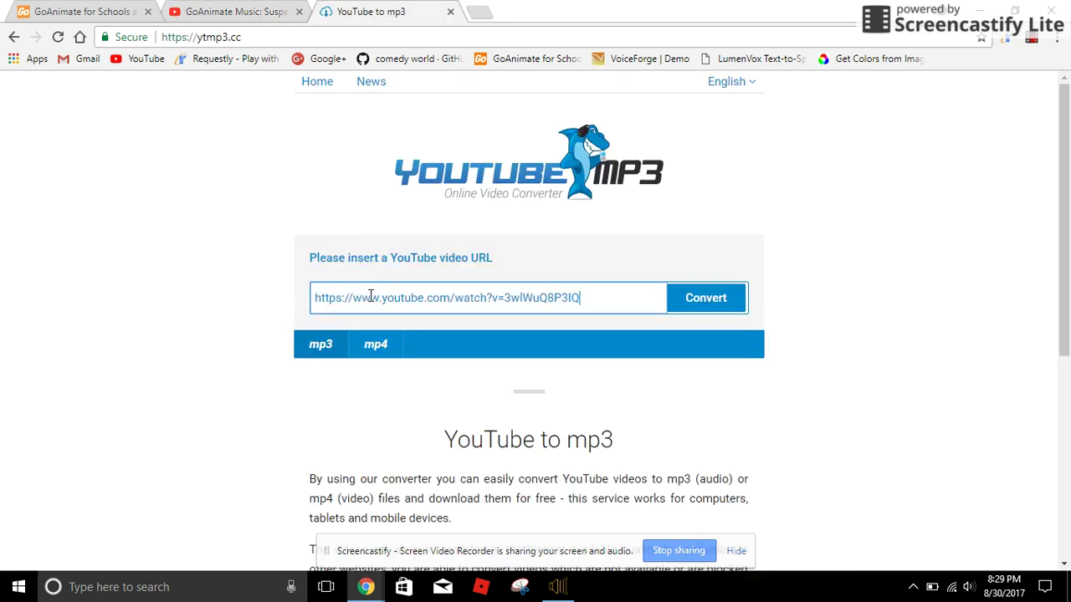
click(714, 301)
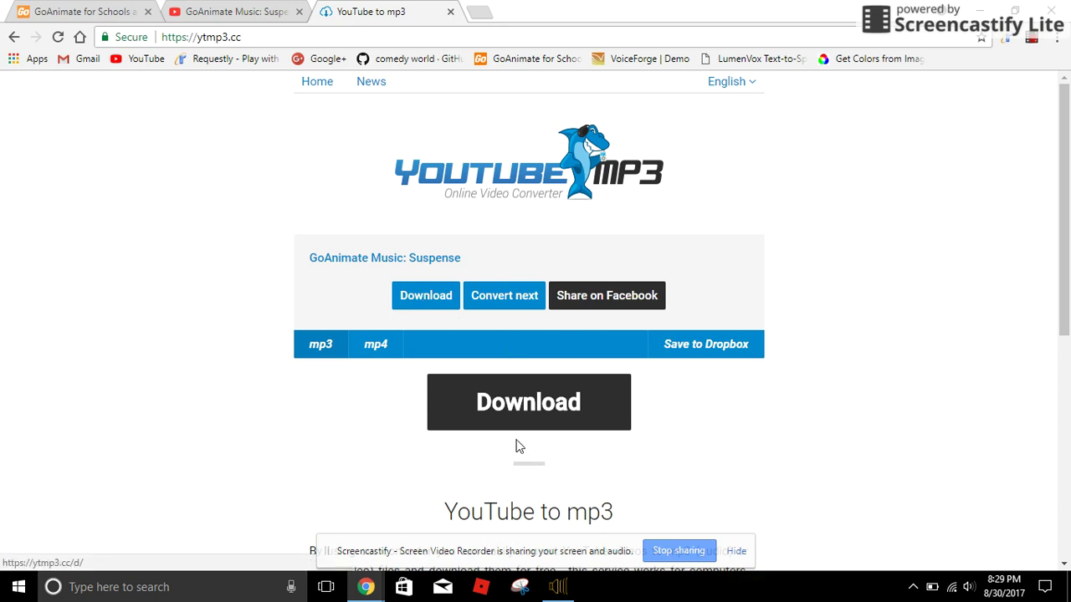
- Have Speakonia read "After you have pasted the link in the Youtube to mp3 converter, you just download the video, and then it becomes an mp3 file."
click(557, 587)
click(579, 346)
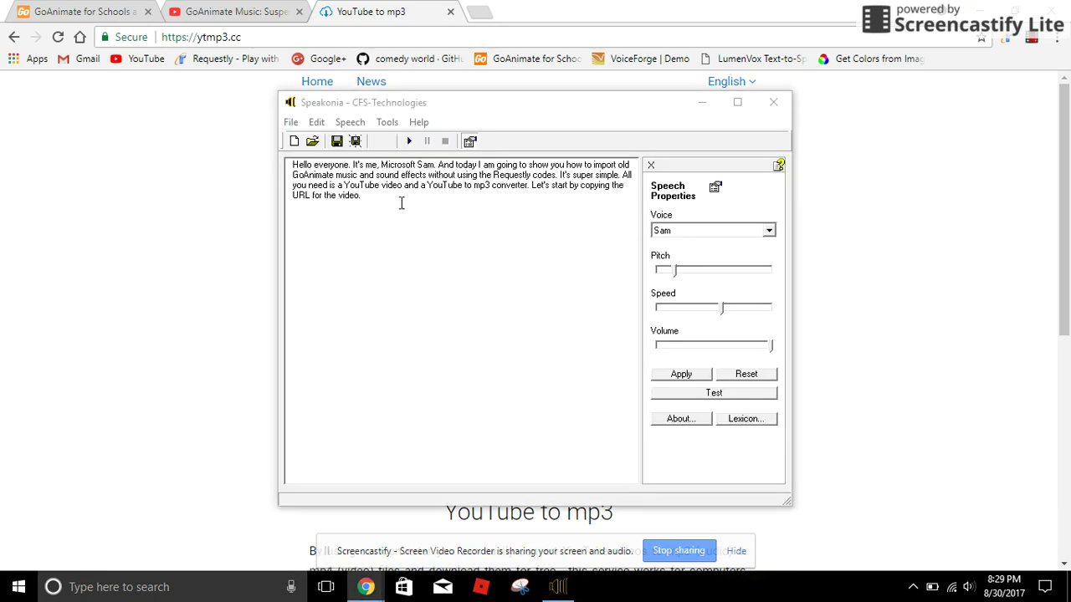
drag(375, 195, 272, 157)
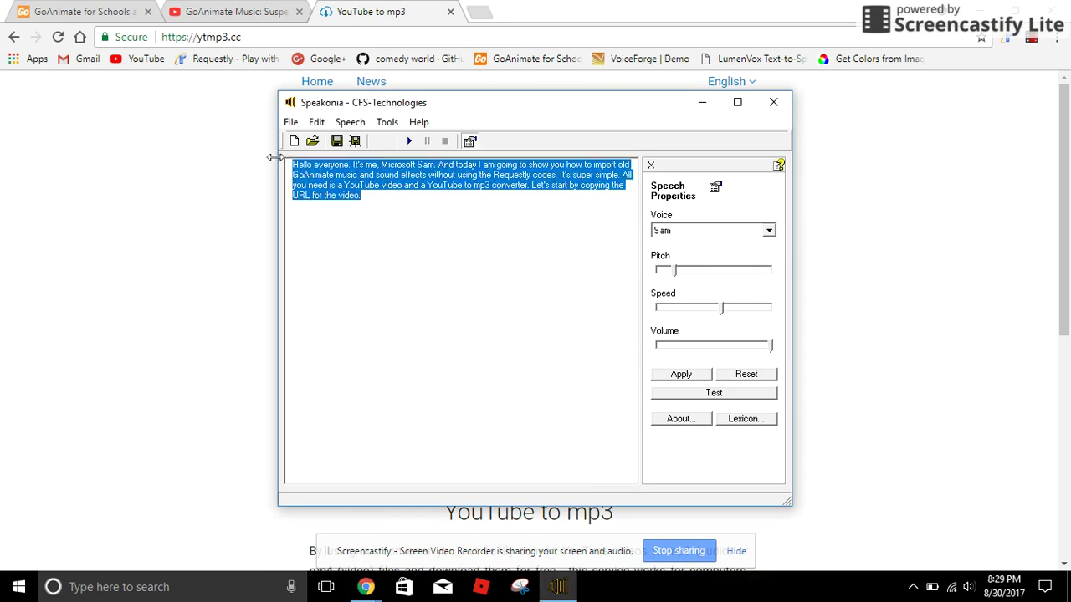
text(After you)
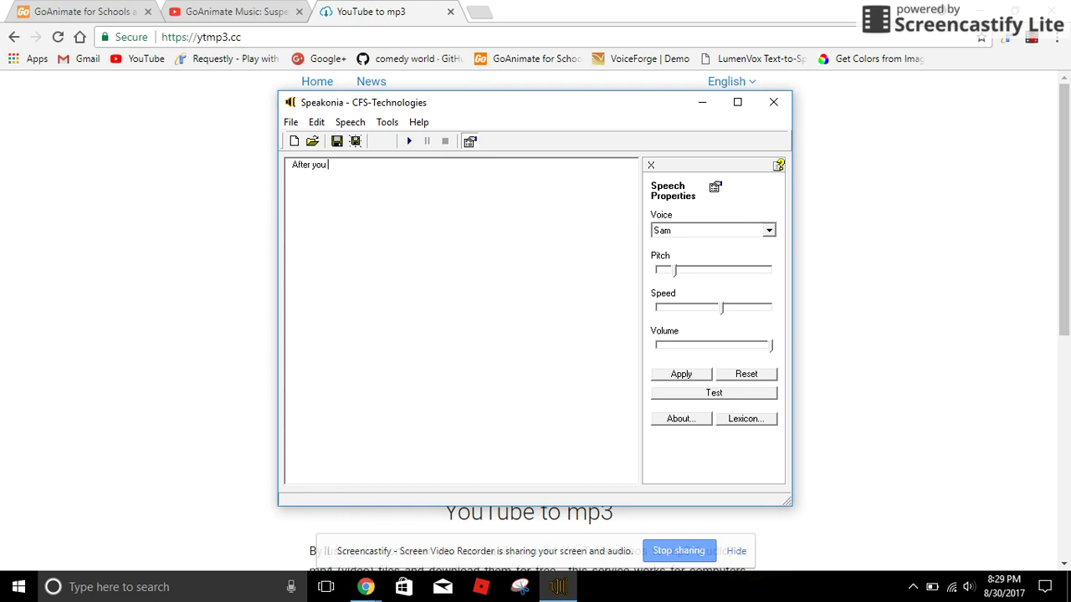
text( have pasted the link in the)
key(BackSpace)
text(Youtube )
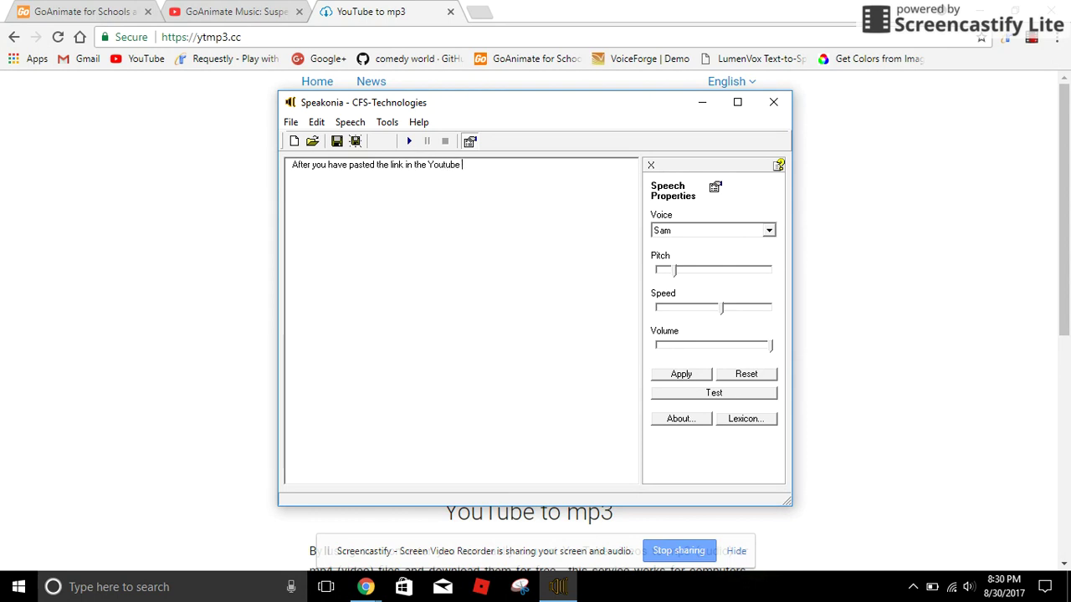
text(to mp3 converter, you just)
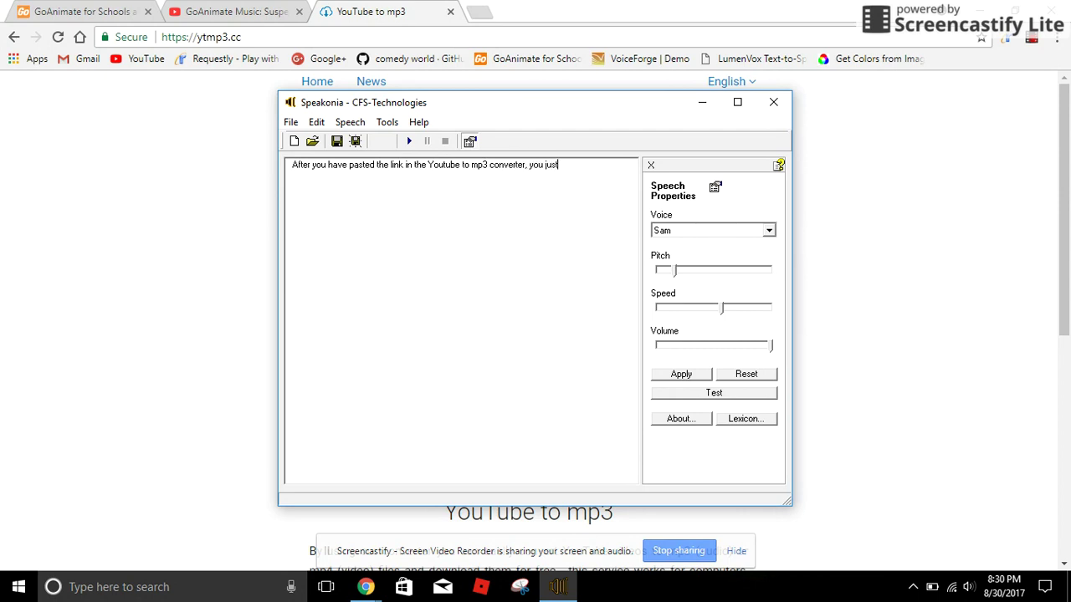
text( download the video, and then )
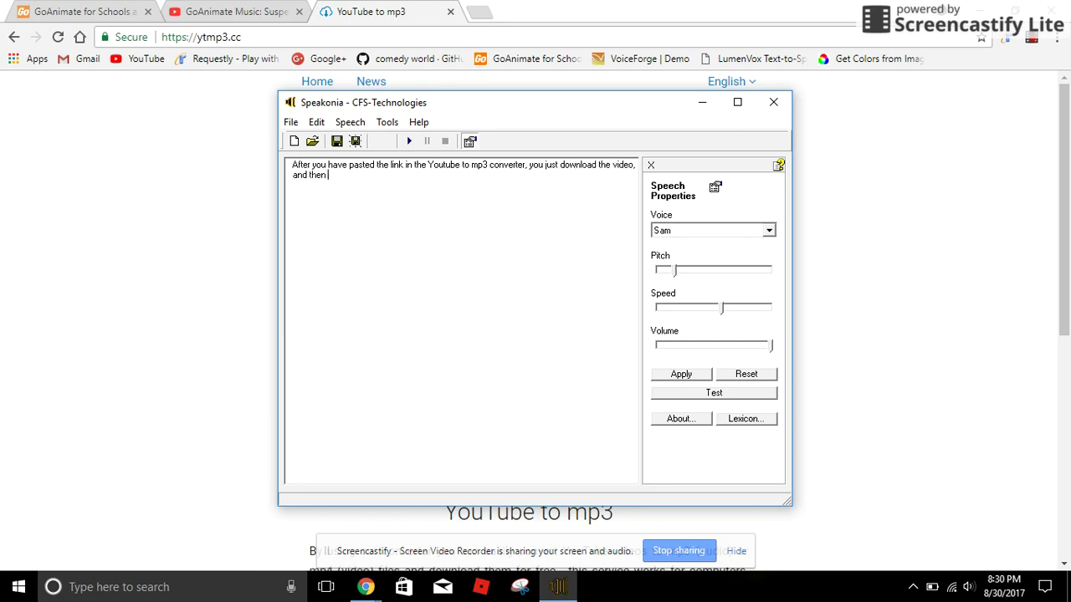
text(it becomes an mp3 file.)
click(409, 142)
- Return to Chrome, download the converted "GoAnimate Music: Suspense" mp3 and close the extra tab that opens with it
click(360, 12)
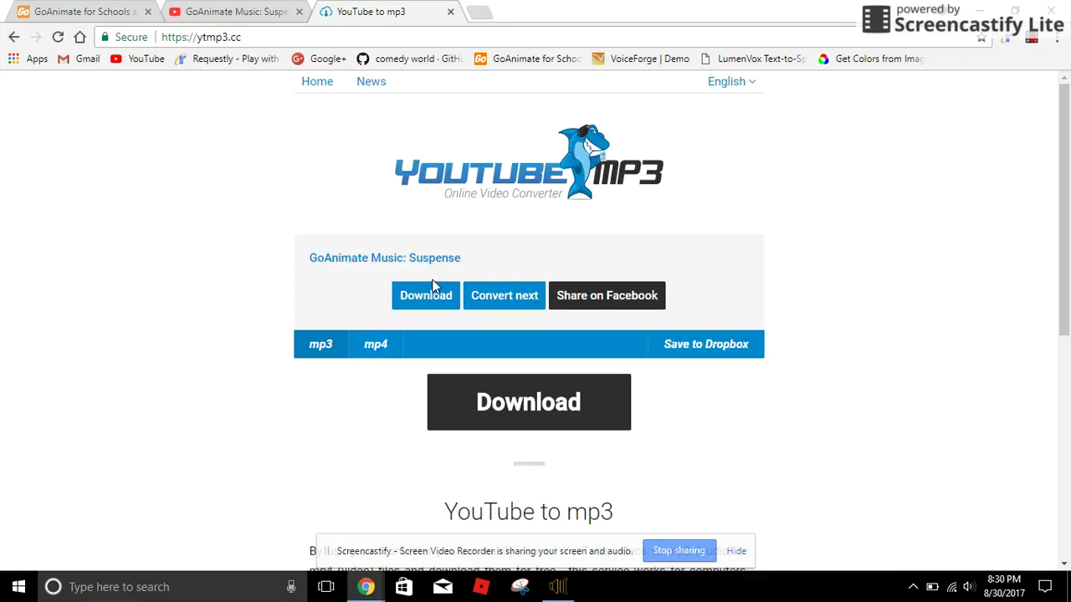
click(434, 292)
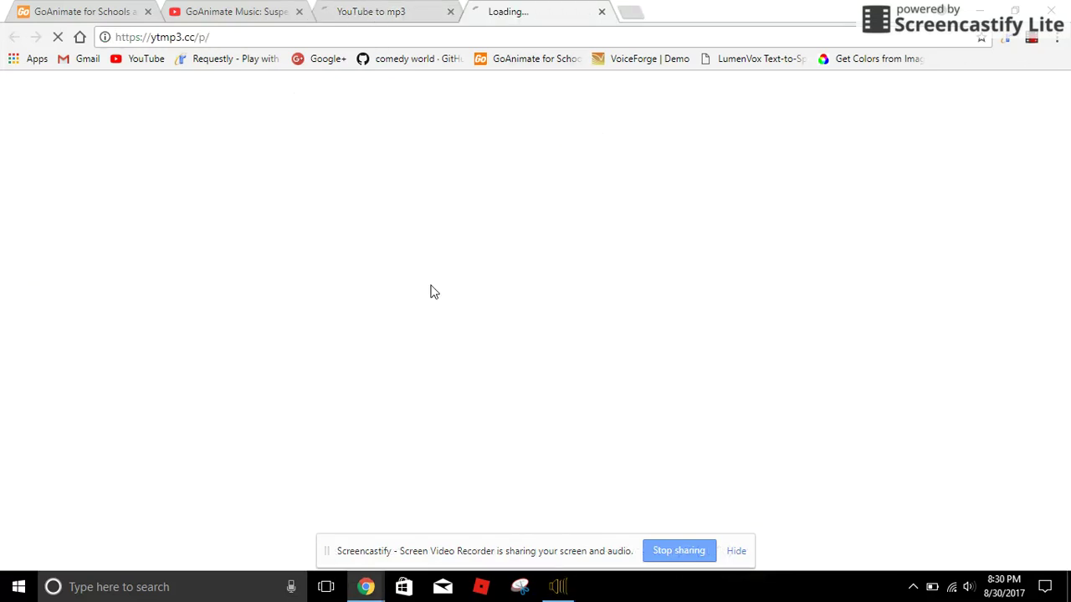
click(600, 14)
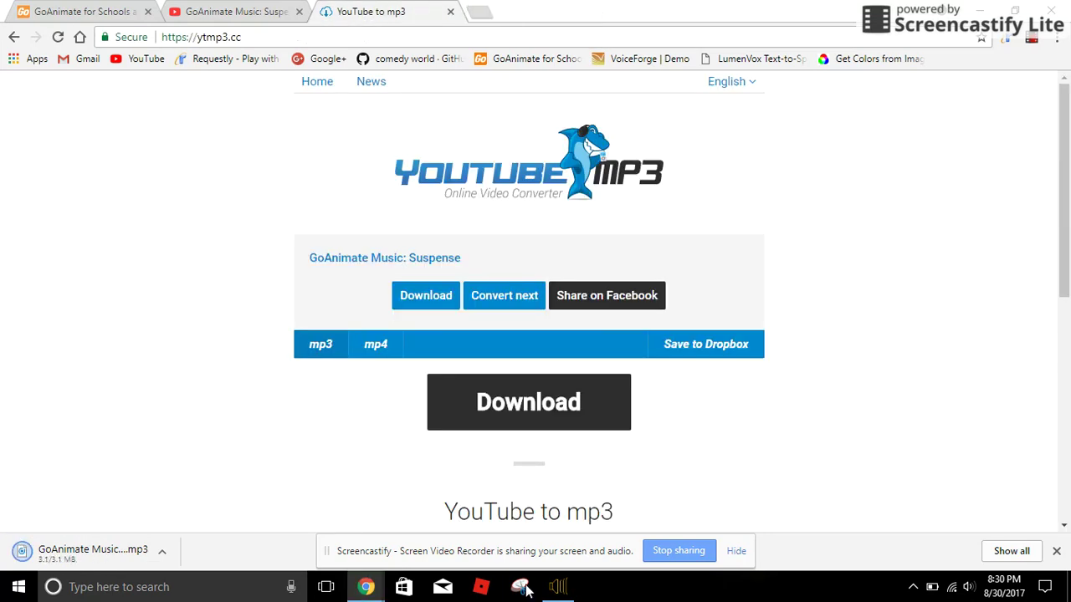
- Have Speakonia read "When the downloading is done, go to GoAnimate or goAnimate For Schools", and bring up the GoAnimate for Schools video maker in Chrome
click(558, 587)
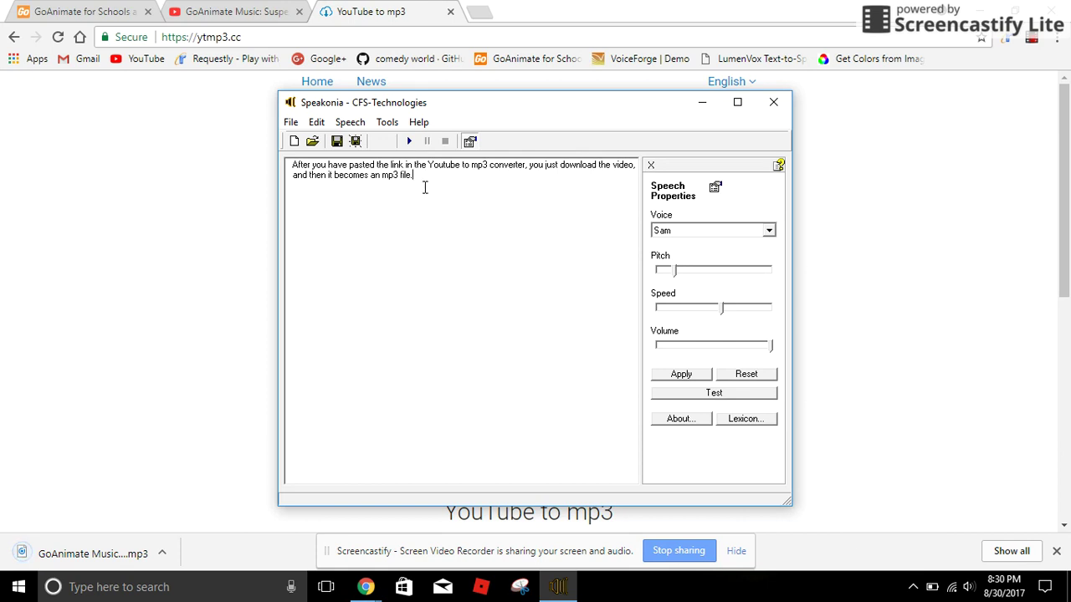
drag(430, 186, 276, 156)
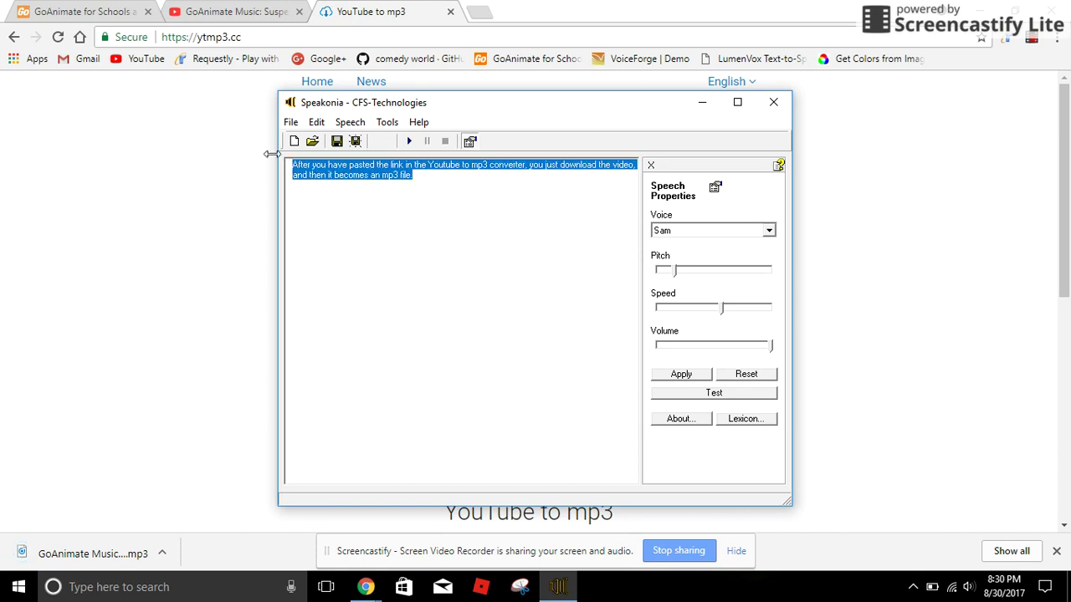
text(When the)
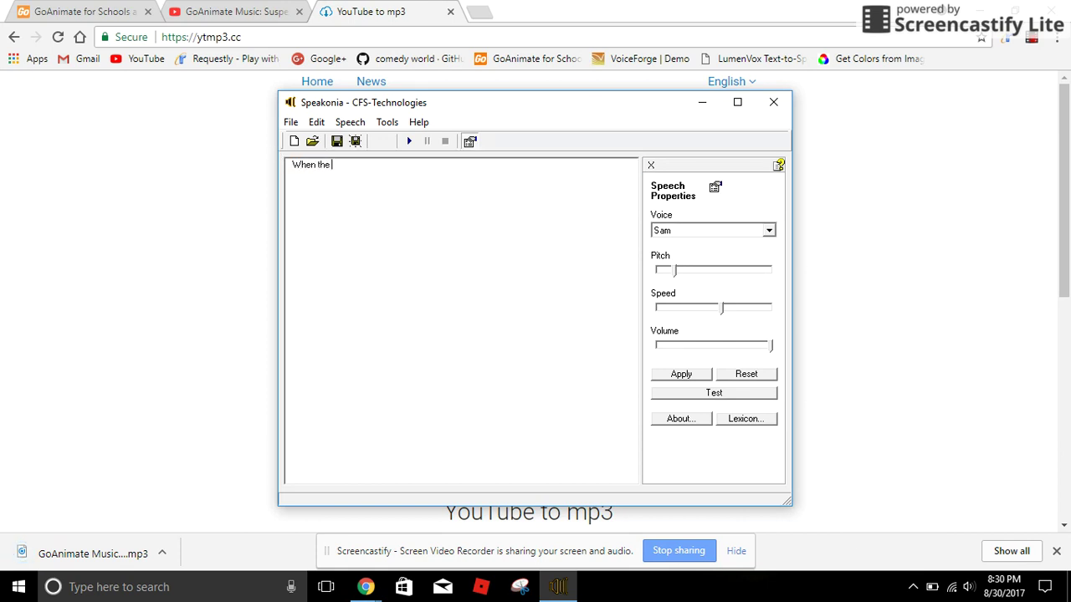
text( downloading is done, go to GoAnimate or goAnimate )
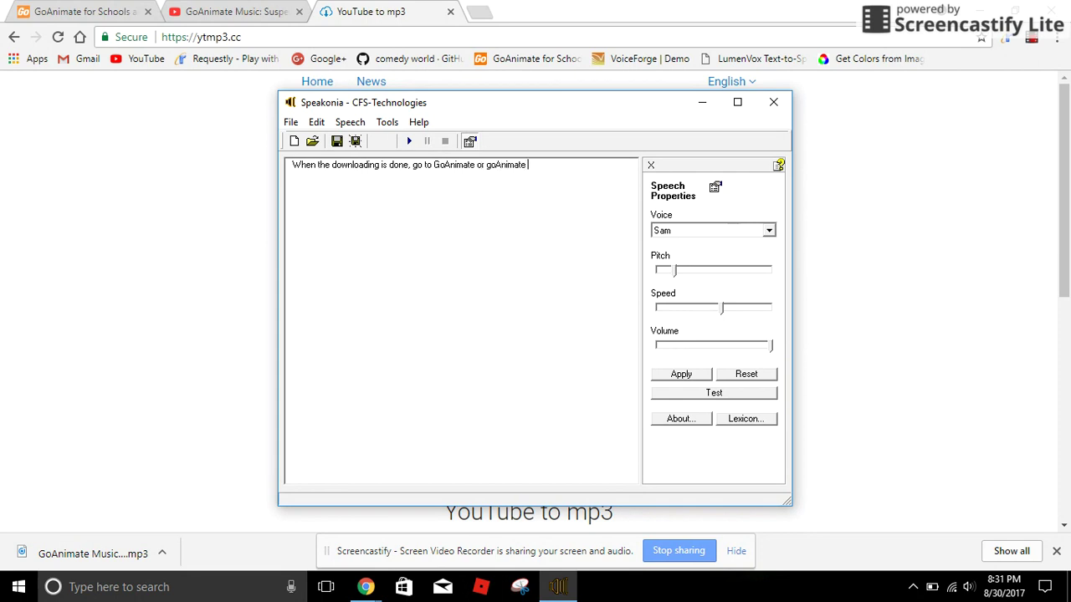
text(For Sch)
click(409, 141)
click(203, 190)
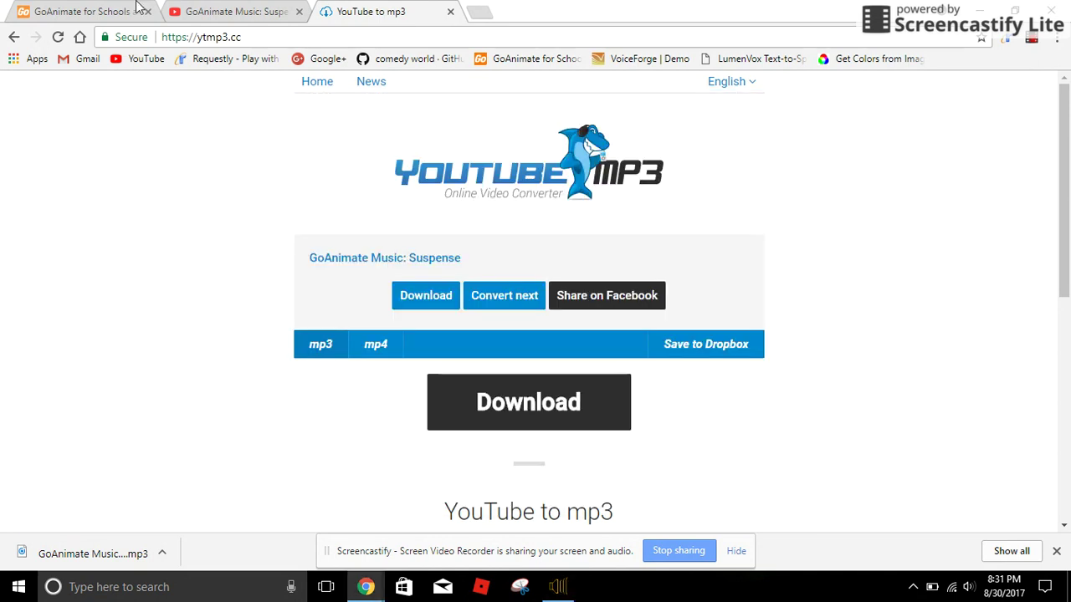
click(79, 9)
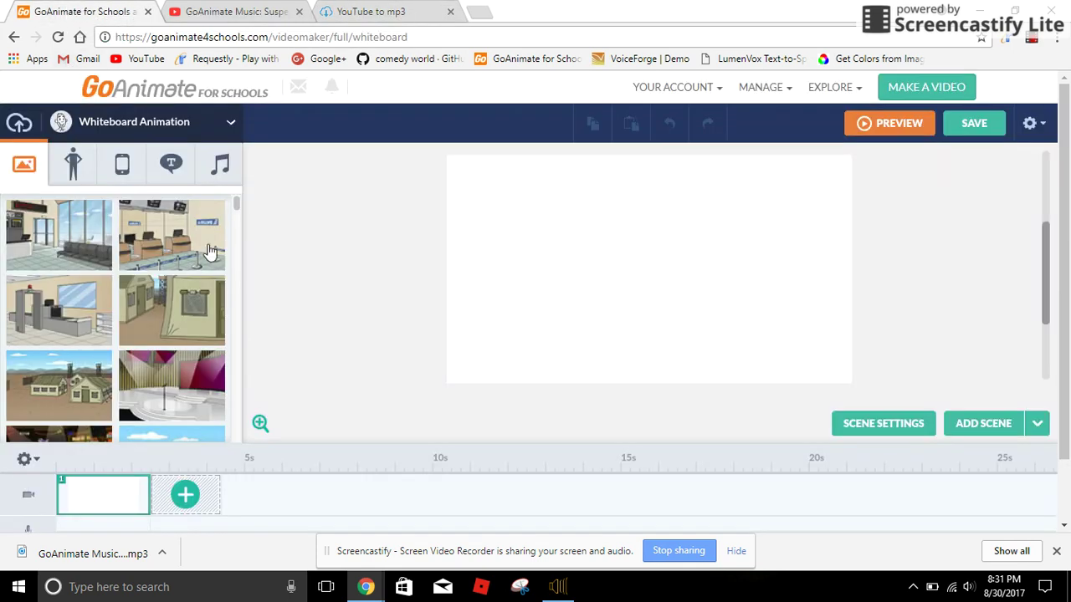
- Have Speakonia read "Where it shows the cloud with the up sign, that is where you import the file.."
click(556, 590)
drag(594, 171, 283, 167)
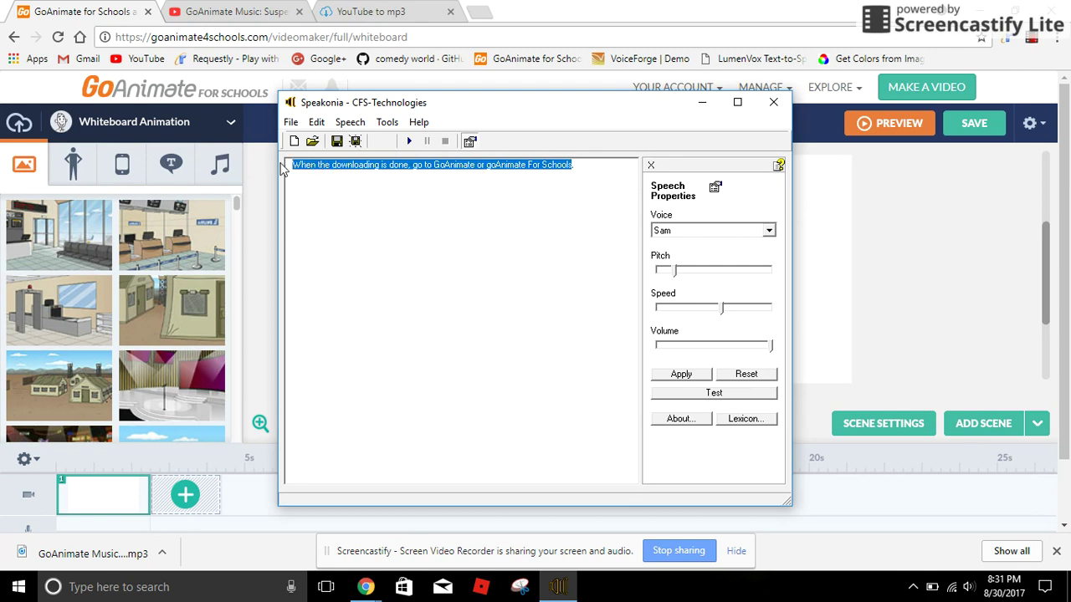
text(Where it shows th)
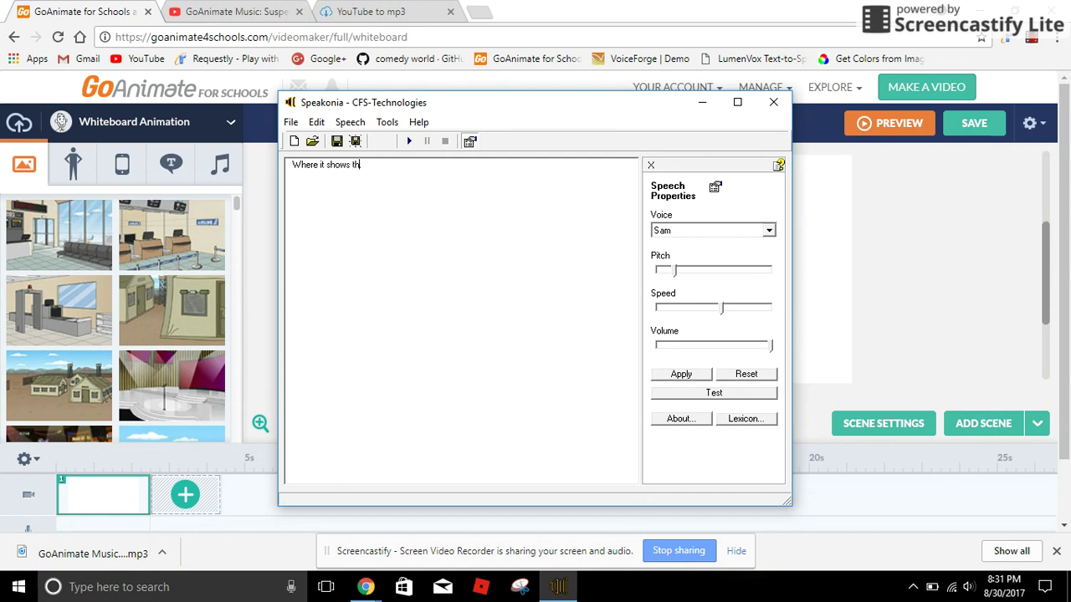
text(e cloud with the up sign, that is where you imp)
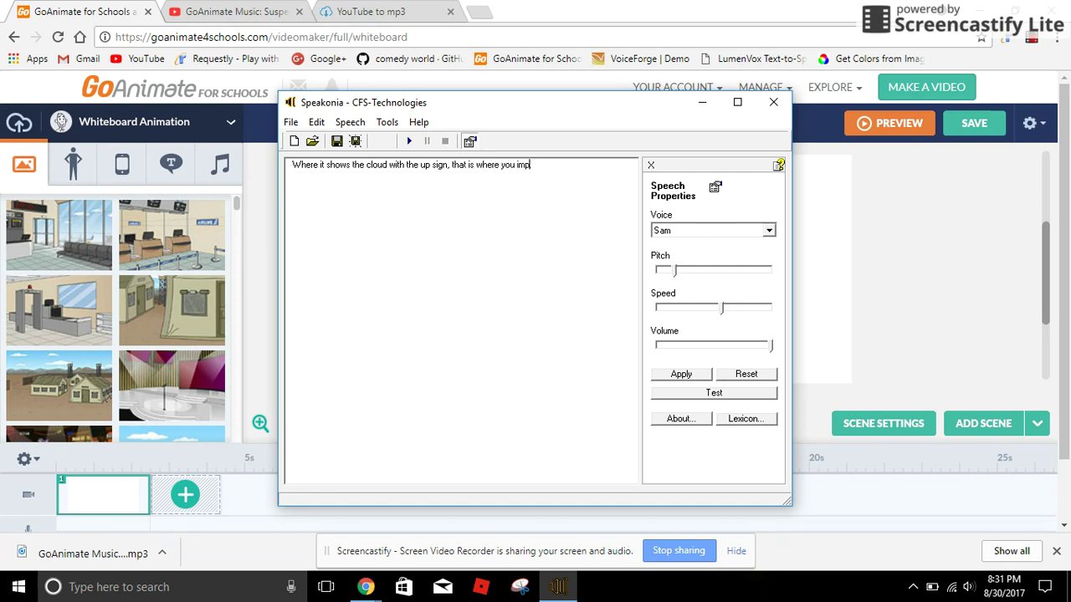
text(ort the file..)
click(408, 141)
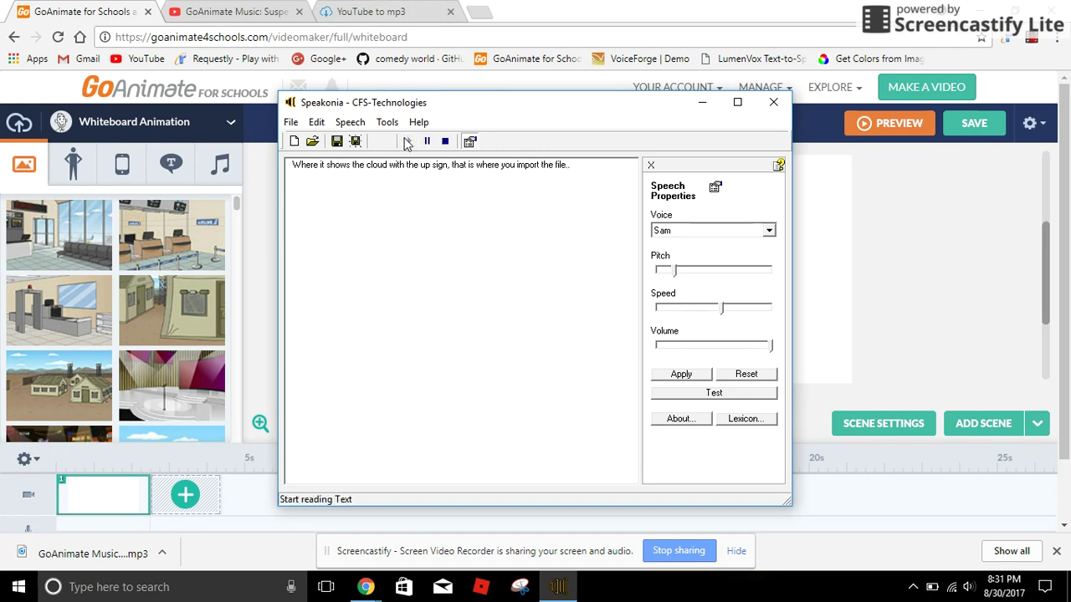
- Back in the GoAnimate video maker, choose the file "GoAnimate Music- Suspense" from the Downloads folder for upload
click(261, 201)
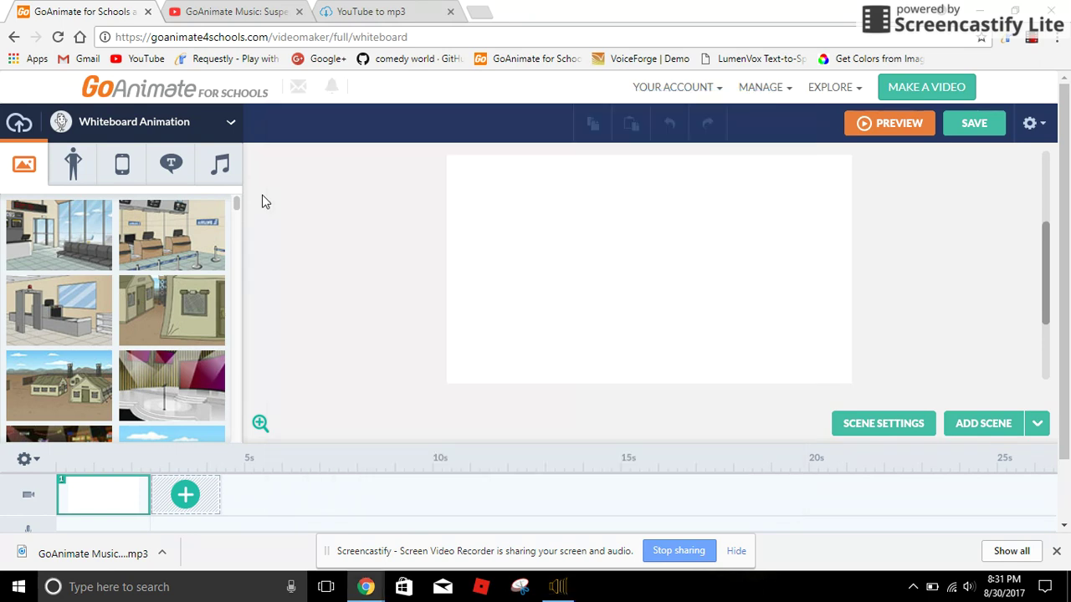
click(18, 126)
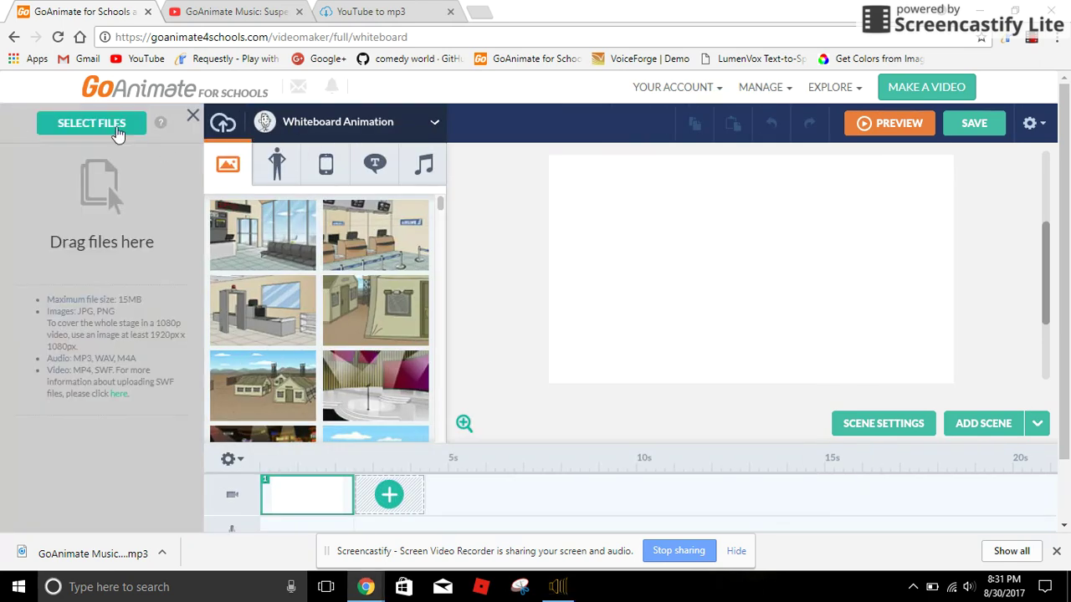
click(107, 130)
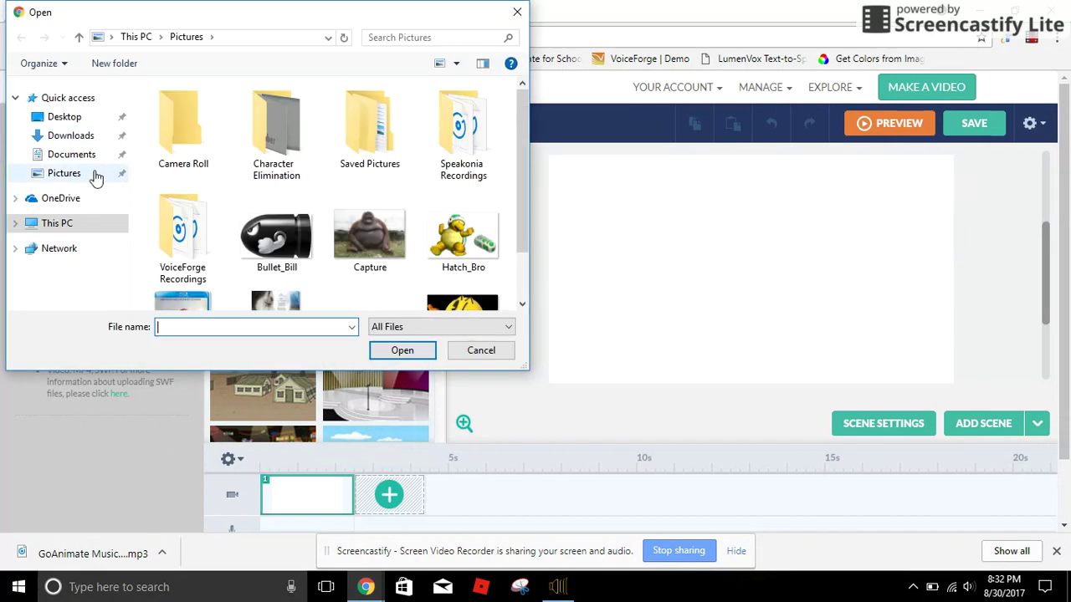
click(71, 138)
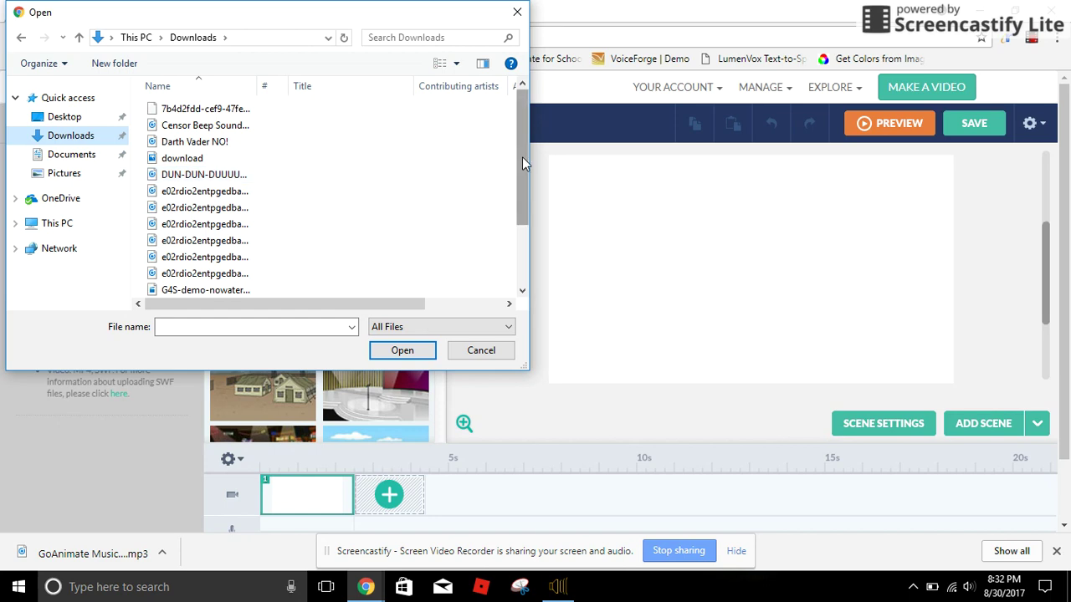
drag(522, 157, 521, 184)
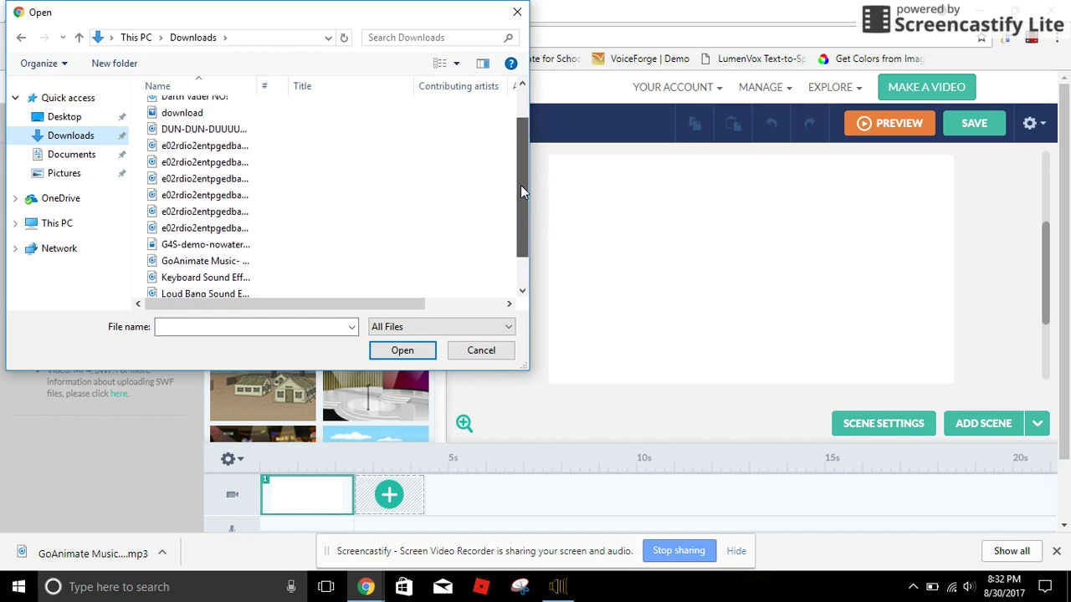
double_click(174, 261)
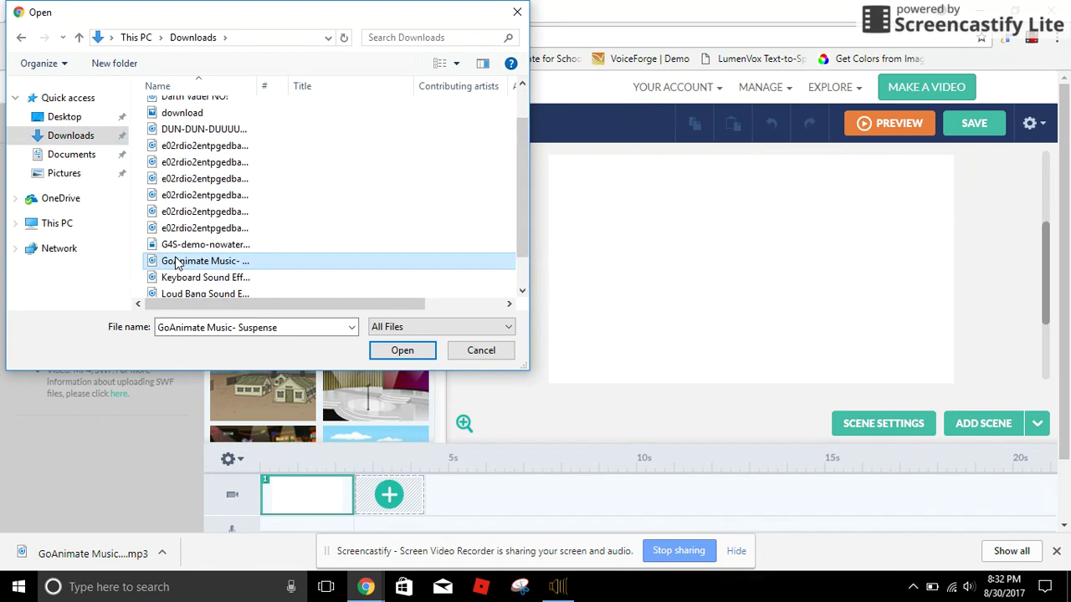
- Have Speakonia read "Now that the music file is ready to import, you just click Import As, and save it as a music track."
click(557, 586)
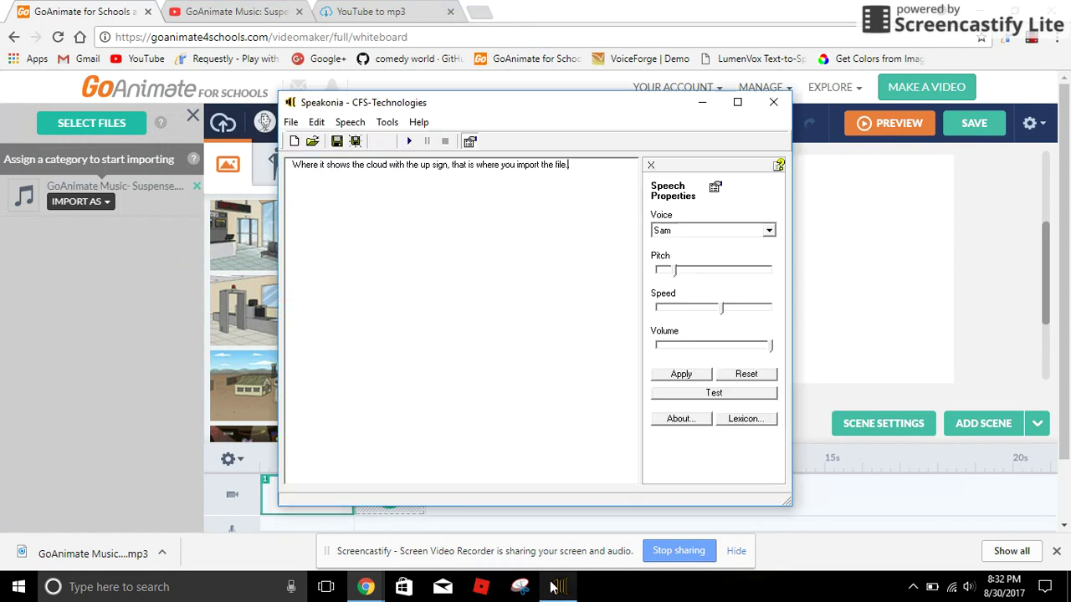
drag(574, 163, 304, 189)
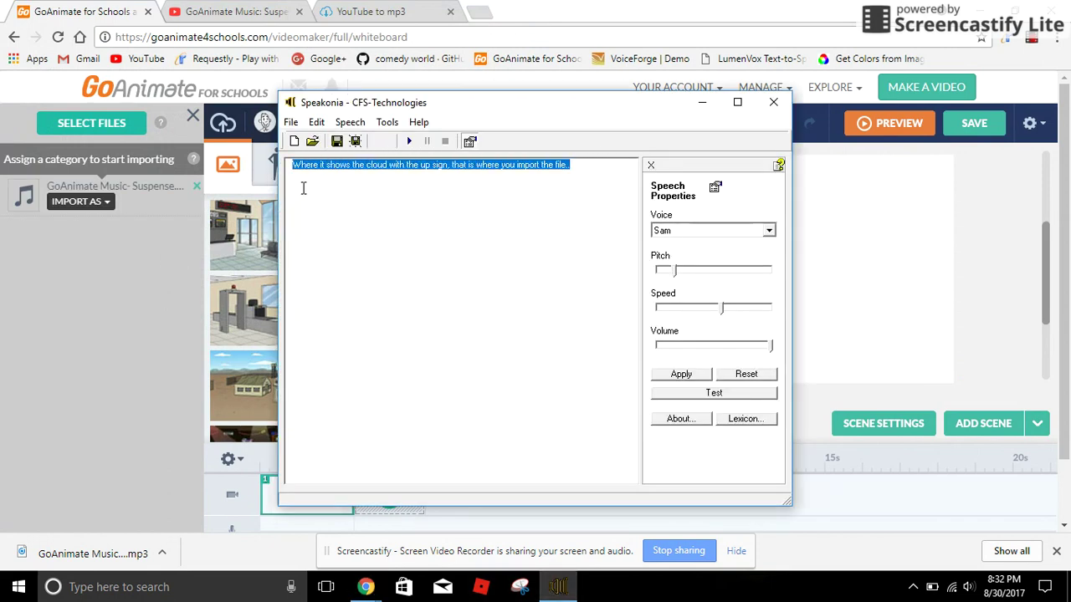
text(Now that the)
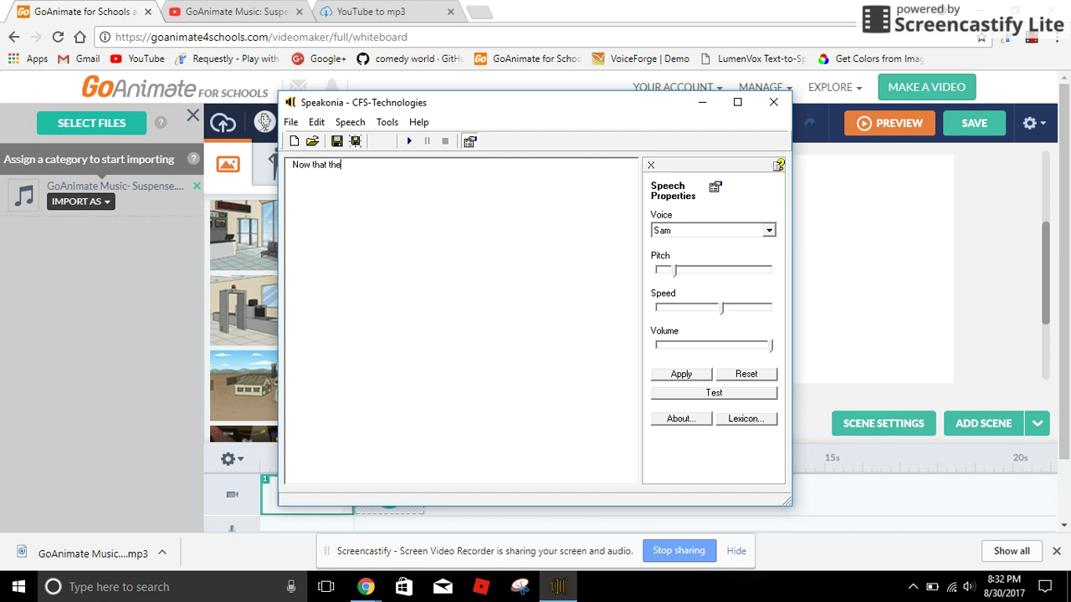
text( music file is ready to import, you just click Import)
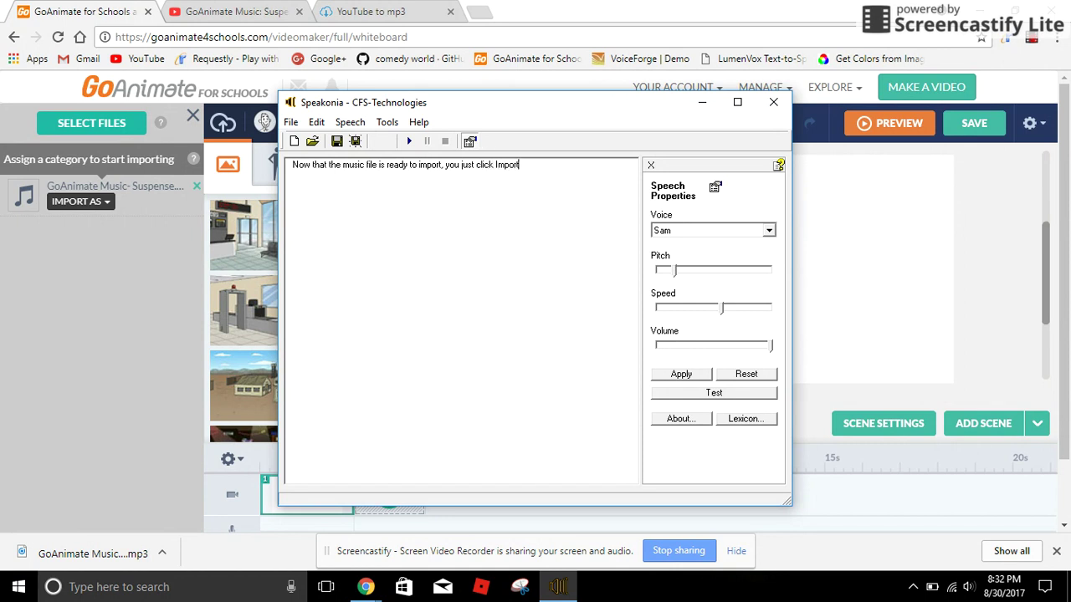
text( As, and save it as)
text(a music track)
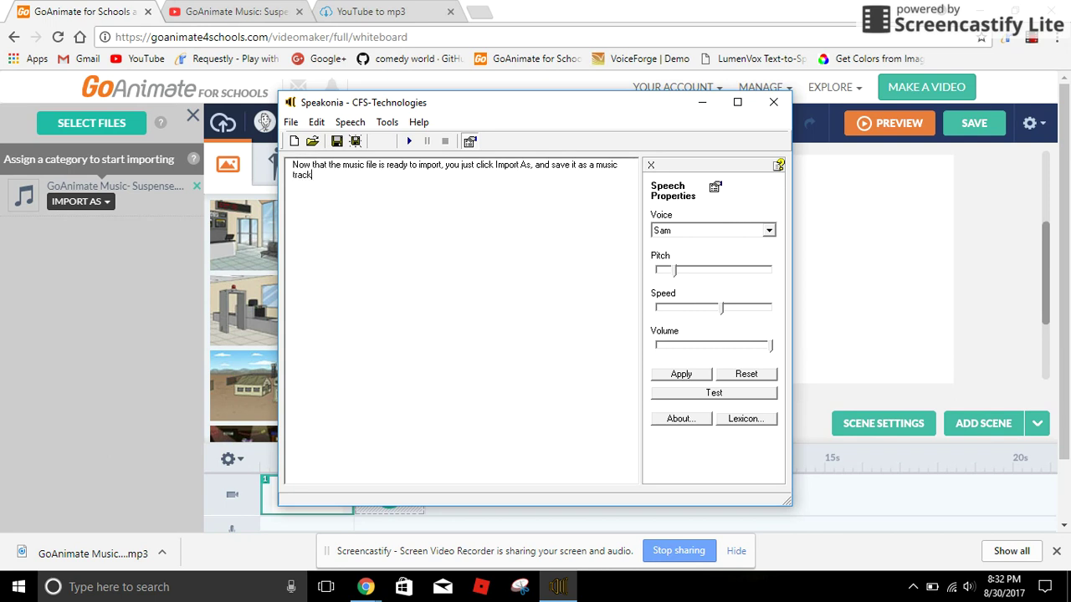
text(.)
click(408, 142)
- Import the uploaded "GoAnimate Music- Suspense" file into the GoAnimate library as Music
click(79, 202)
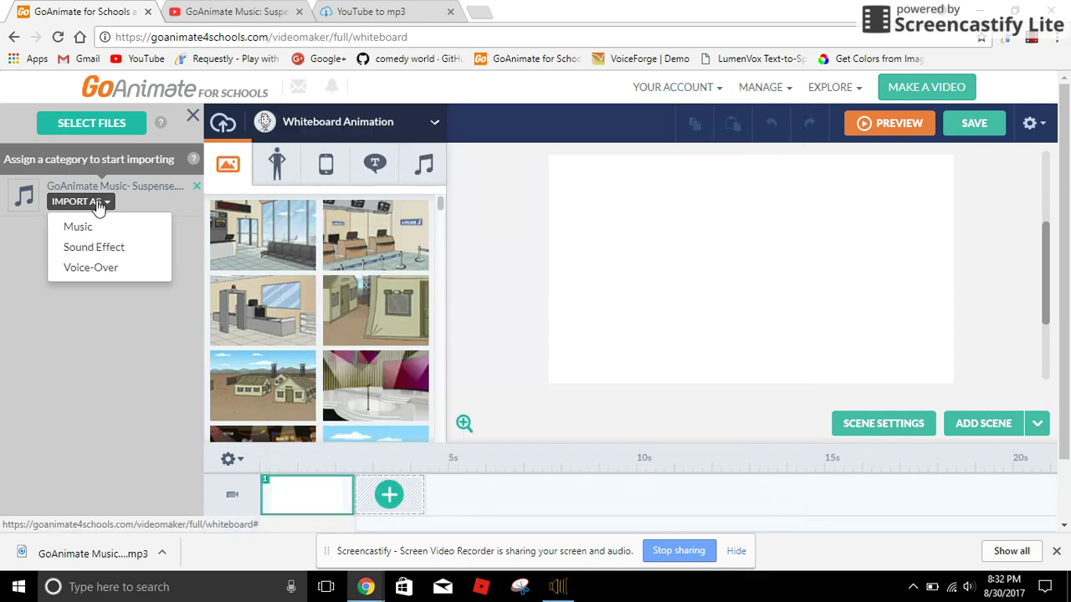
click(79, 227)
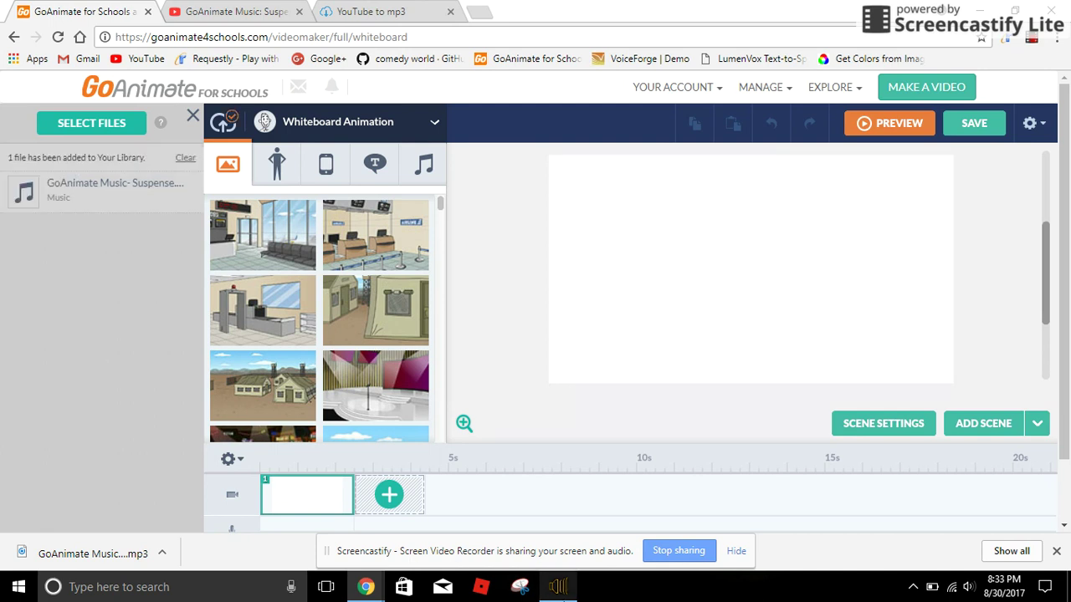
- In Speakonia, replace the text with "And there you have it. An old music file has been downloaded to GoAnimate For Schools without Requestly."
mouse_move(561, 590)
click(559, 586)
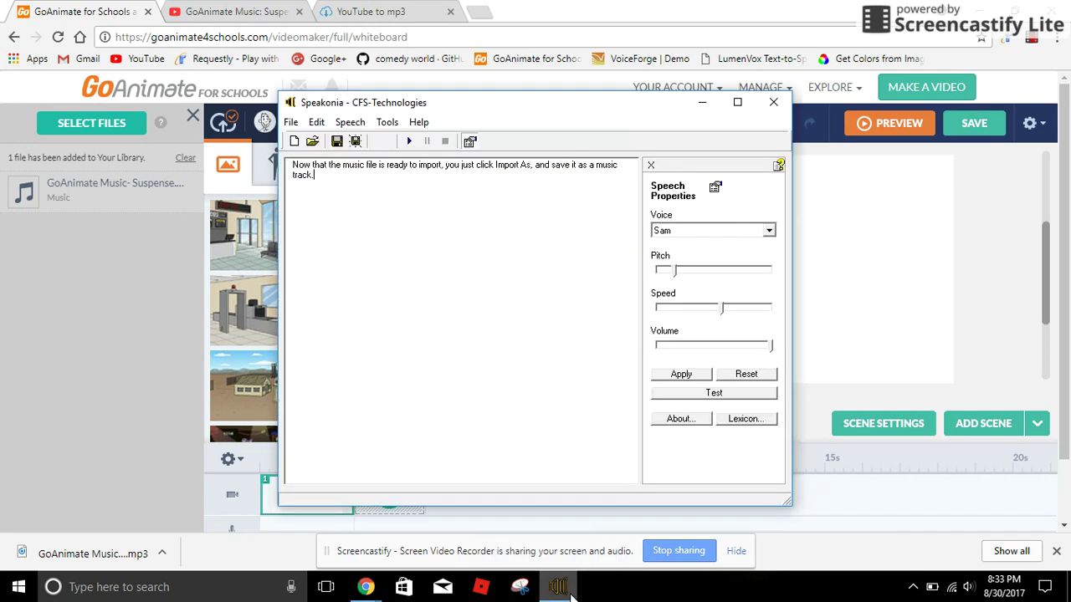
key(ctrl+a)
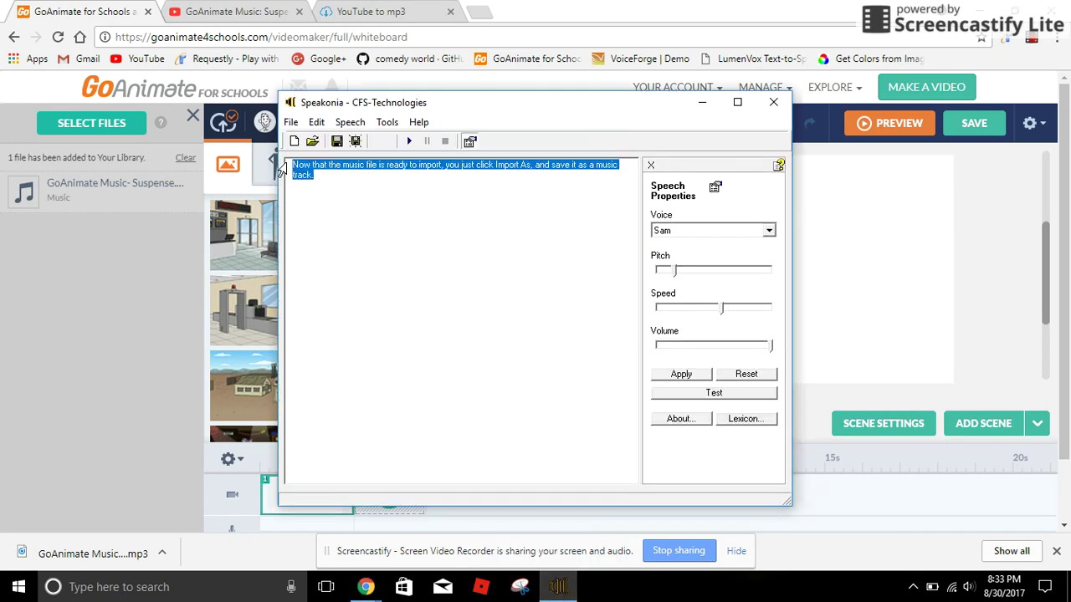
text(And )
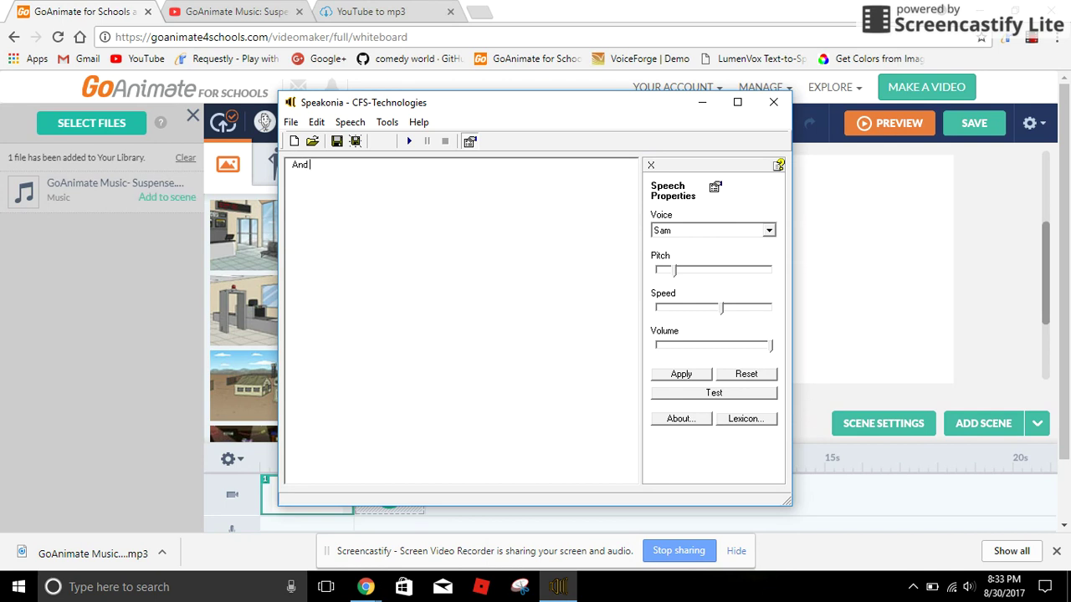
text(there you have it. An old music file has been downloaded to GoAnimate)
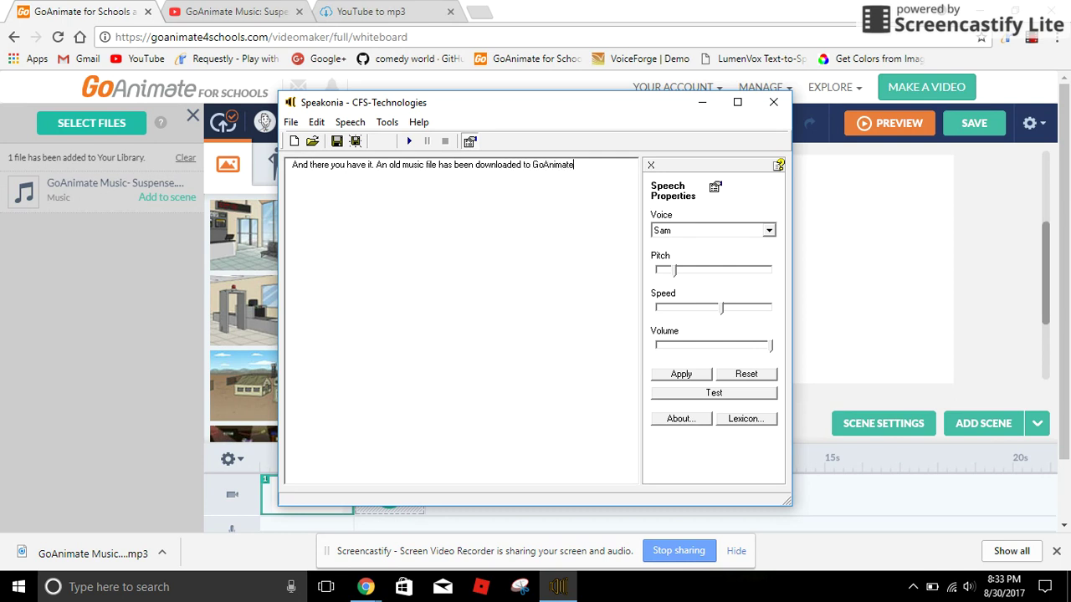
text( For Schools wil)
text(hout Requestly.)
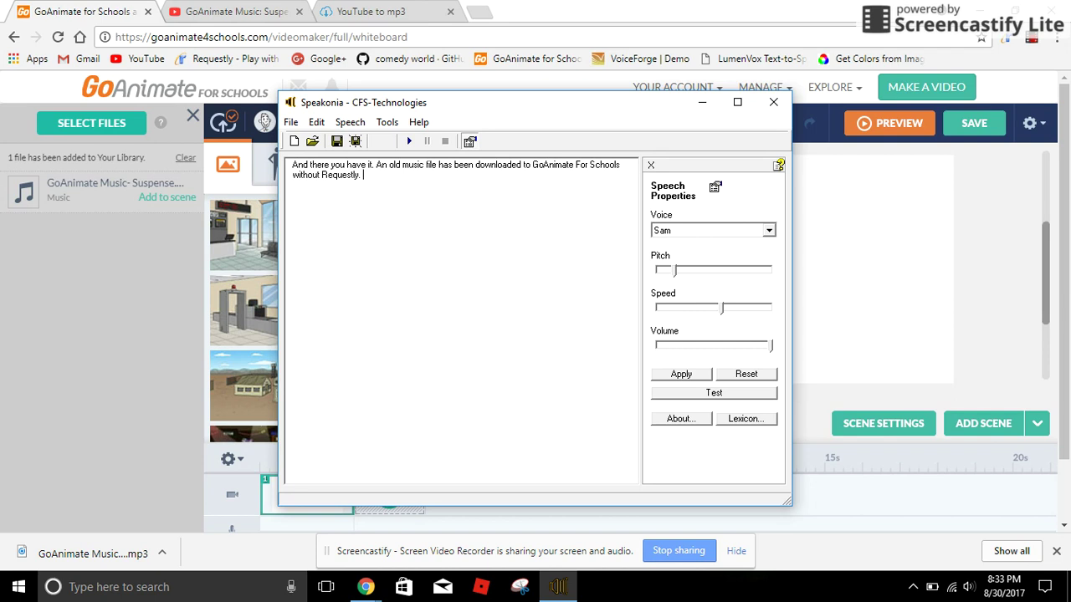
- Add "Instead of having to use Requestly, this is even simpler and better. The reason I made this tutorial has been made was so that"
text( Instead of having to use Request)
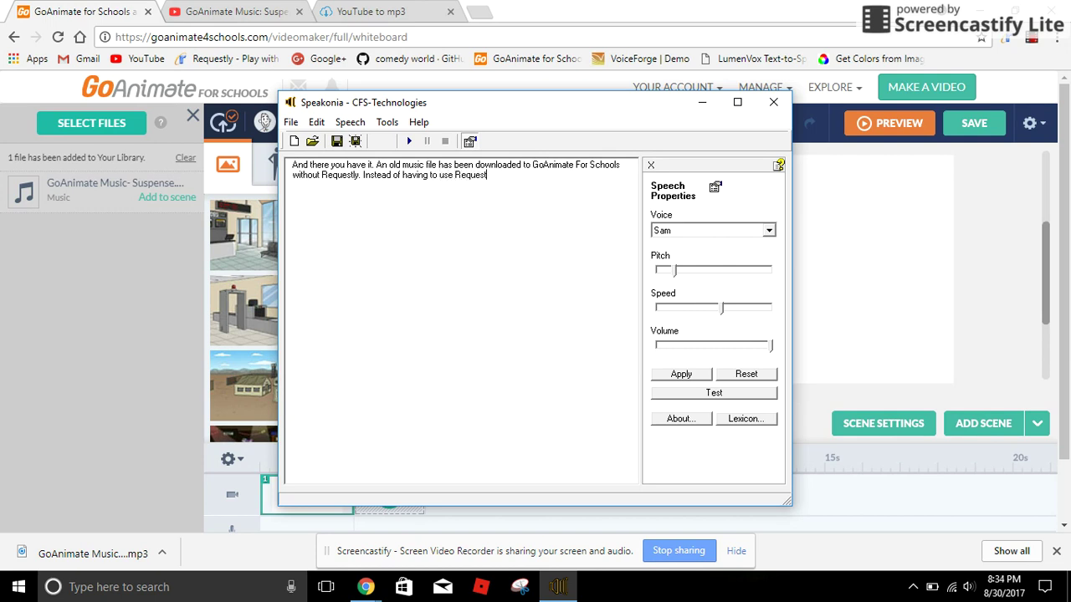
text(ly, this is even simpler and better)
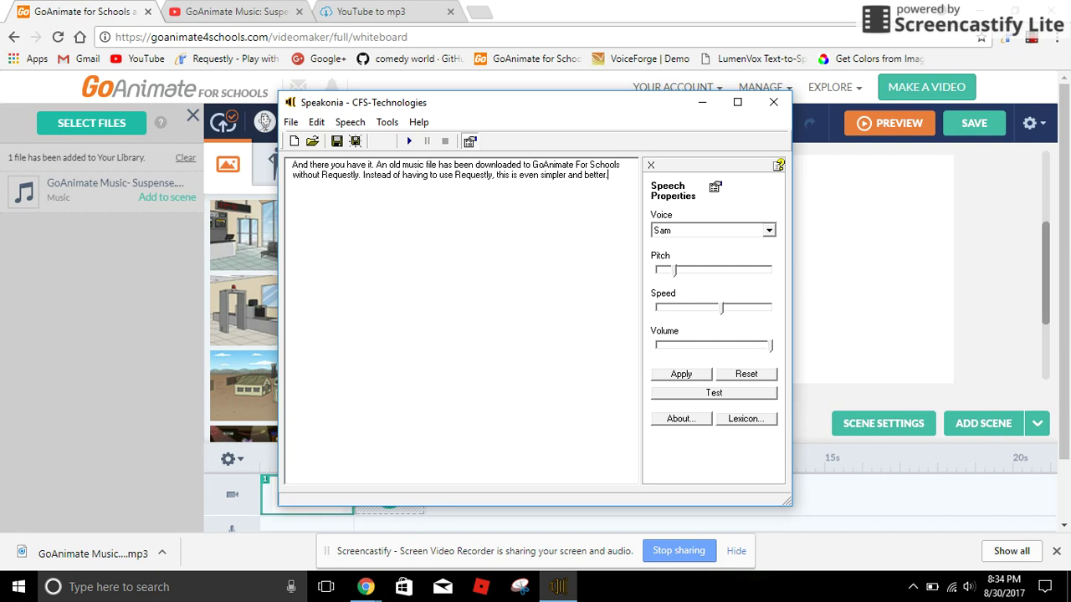
text(. The reaso)
text(n)
text( I made this t)
text(utorial)
text( has been)
text( made was)
text( so that)
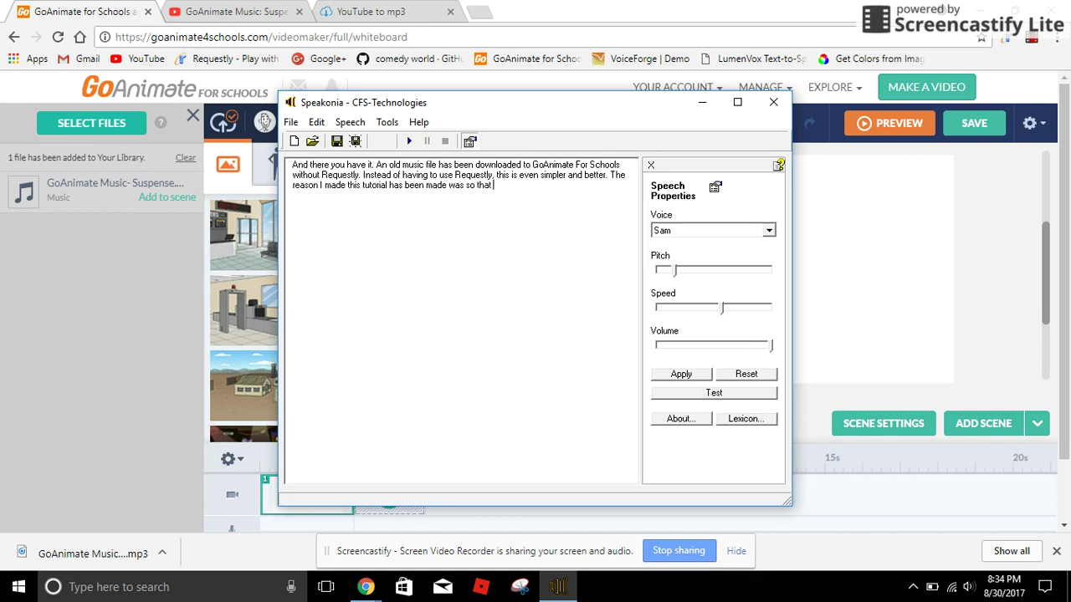
- Continue the narration with "my GoAnimate For Schools free trial doesn't get suspended too early. That's all for now." and begin "This is Microsoft Sam"
text( my GoAni)
text(mate For S)
text(chio)
text(ools )
text(free trial d)
text(oesn)
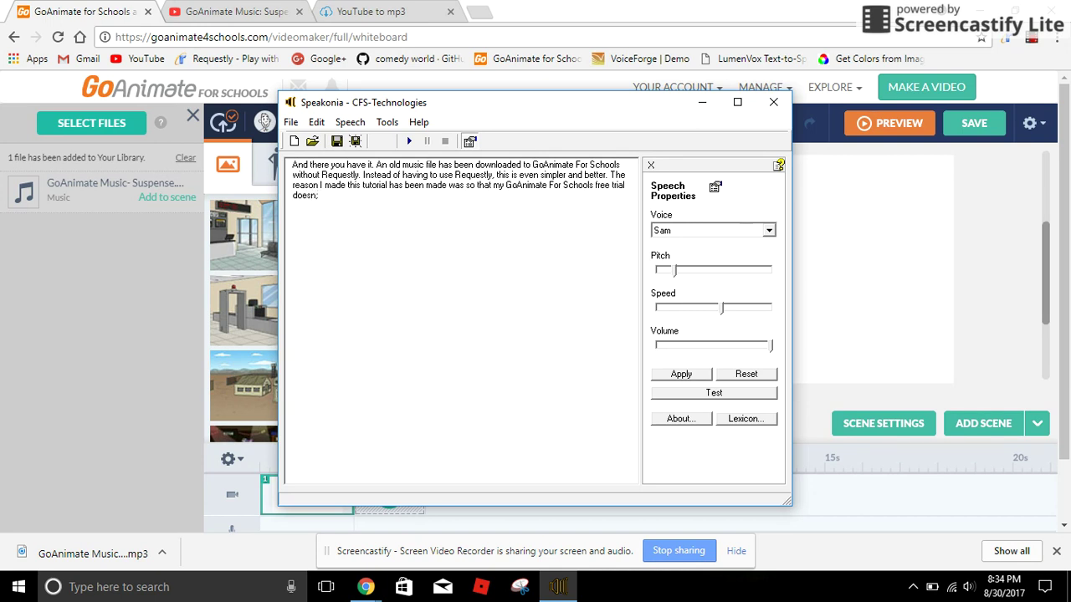
text('t get suspended to)
key(BackSpace)
text(oo early. That's all for now. This is Micro)
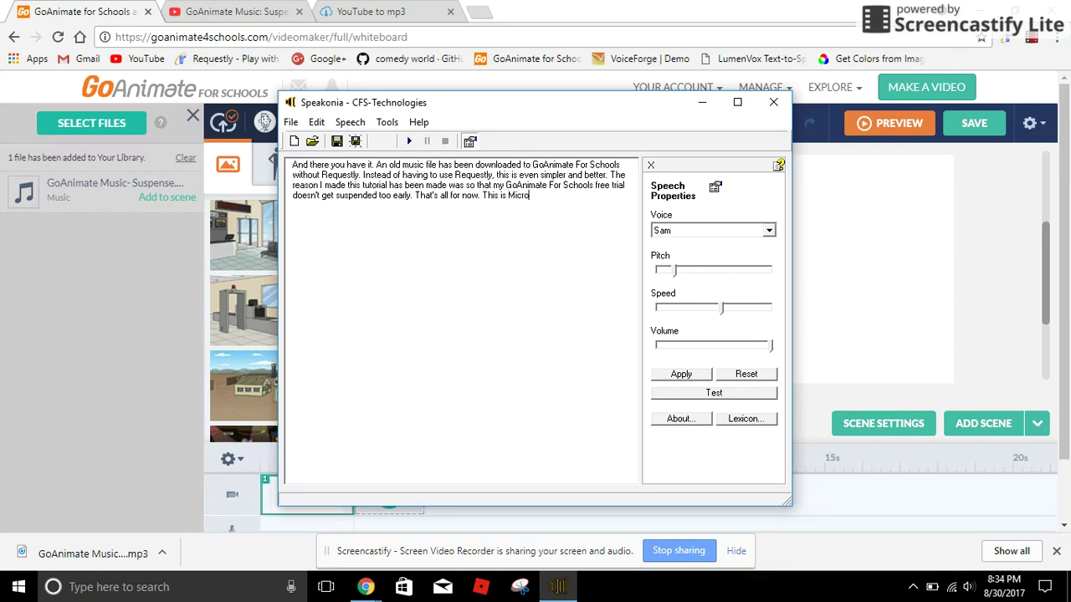
- Complete the sign-off "This is Microsoft Sam, over and out. Goodbye and see you in the next video." and have the text read aloud
text(soft Sam.)
key(BackSpace)
text(, over an)
text(d out. )
text(Good)
text(bye)
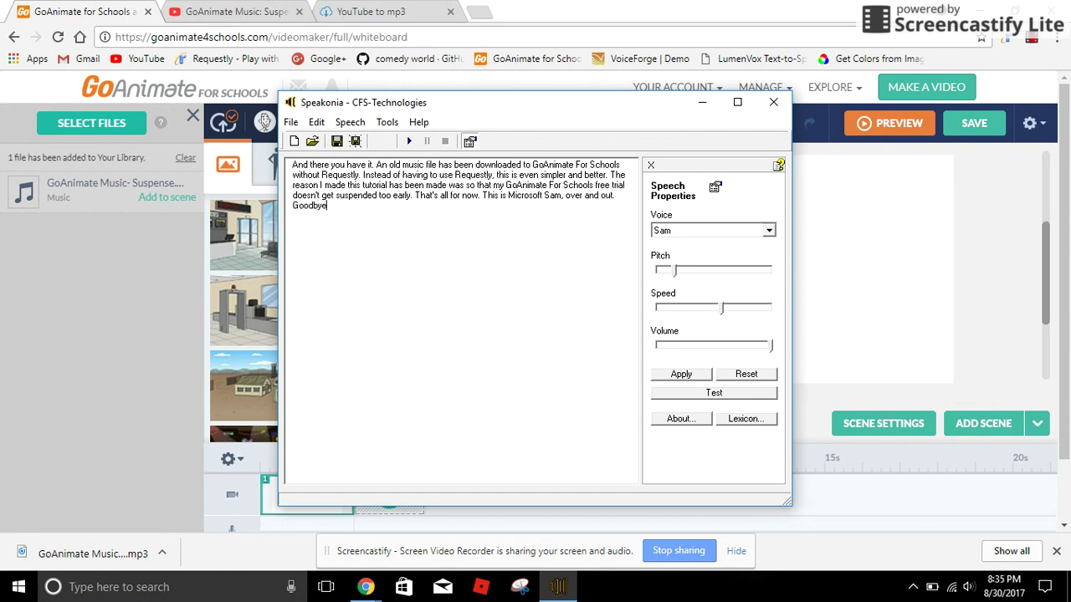
text( and see you in the next video.)
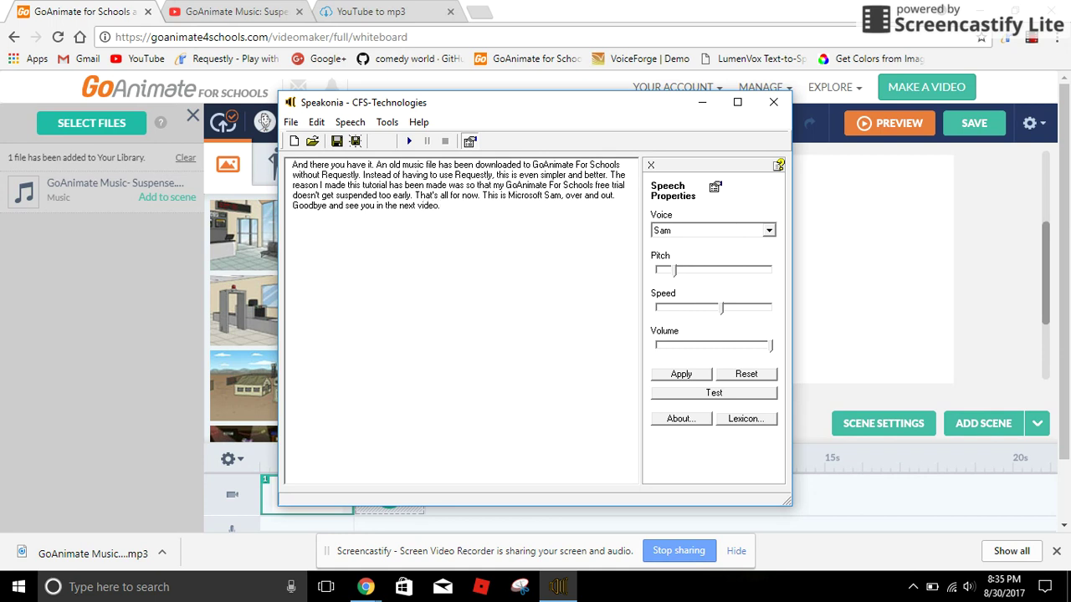
click(409, 141)
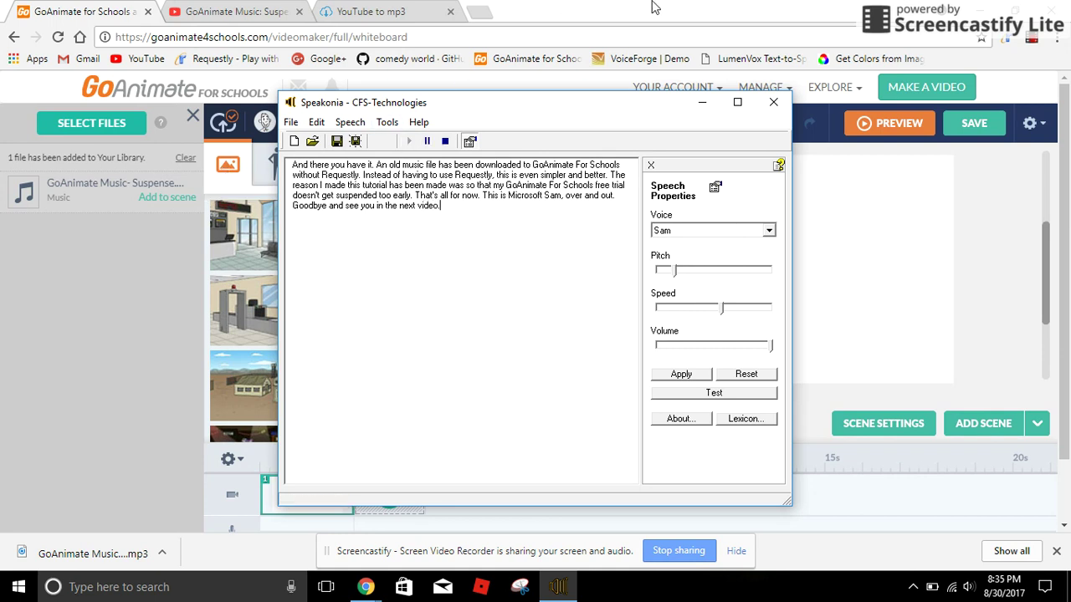